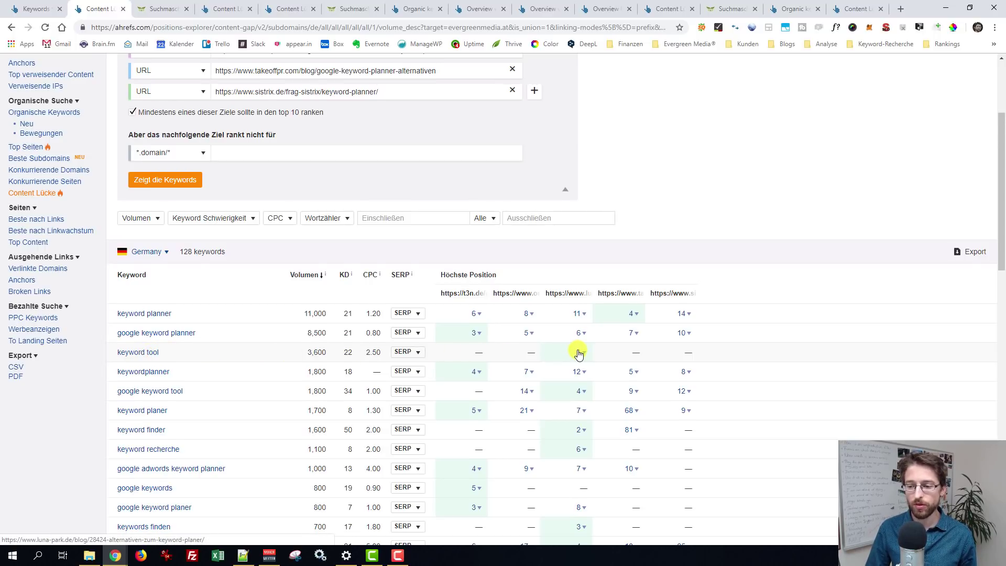
# - Examine the content gap keywords, search volumes and best positions for the compared keyword planner article URLs
pyautogui.scroll(-2, 578, 352)
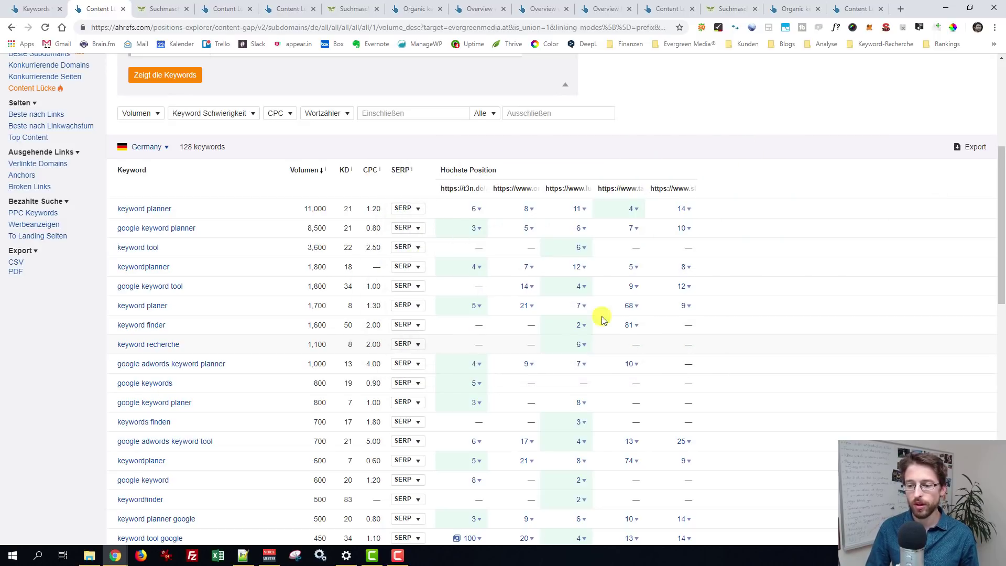
pyautogui.scroll(-3, 723, 309)
pyautogui.scroll(-1, 726, 312)
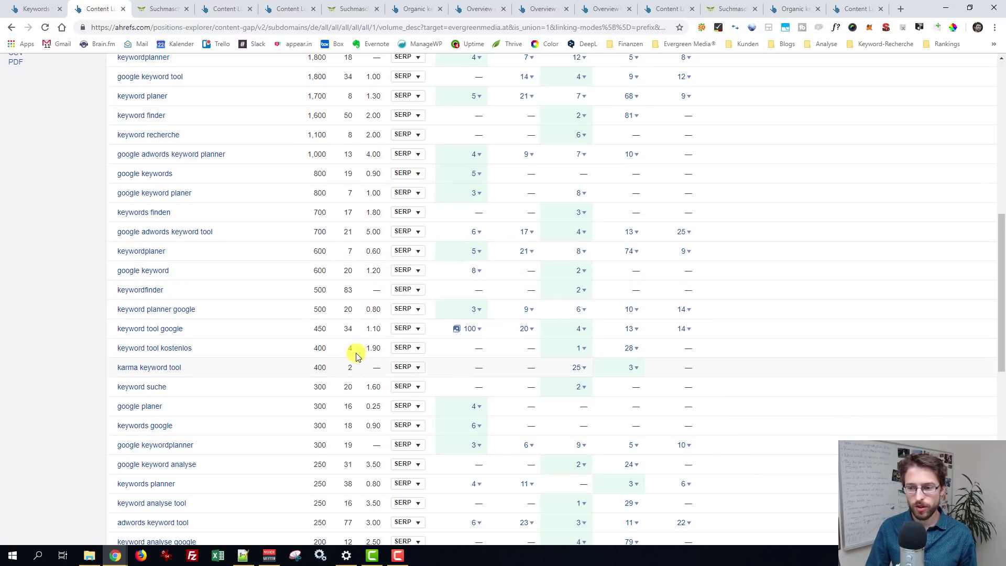
pyautogui.scroll(-3, 273, 367)
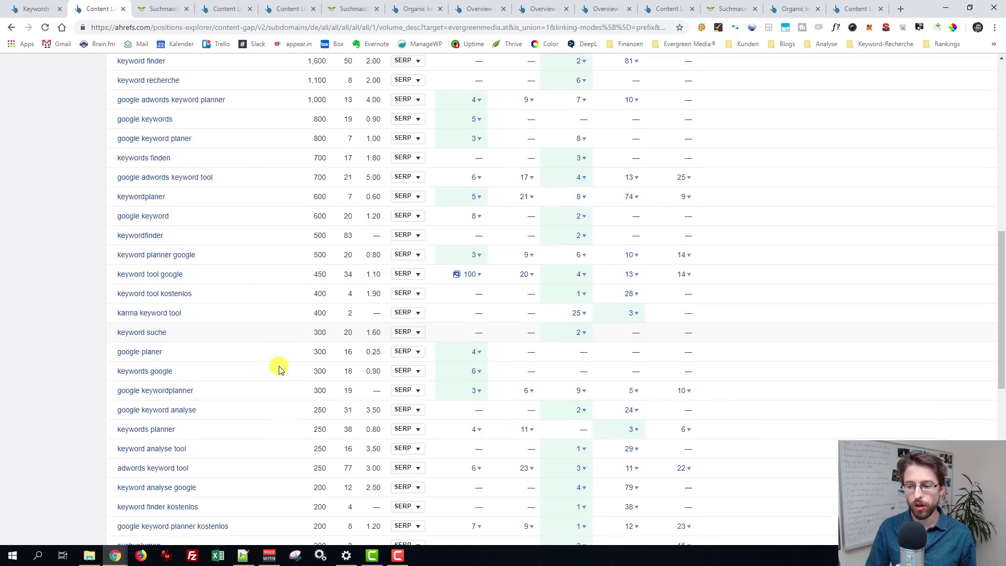
pyautogui.scroll(-2, 281, 368)
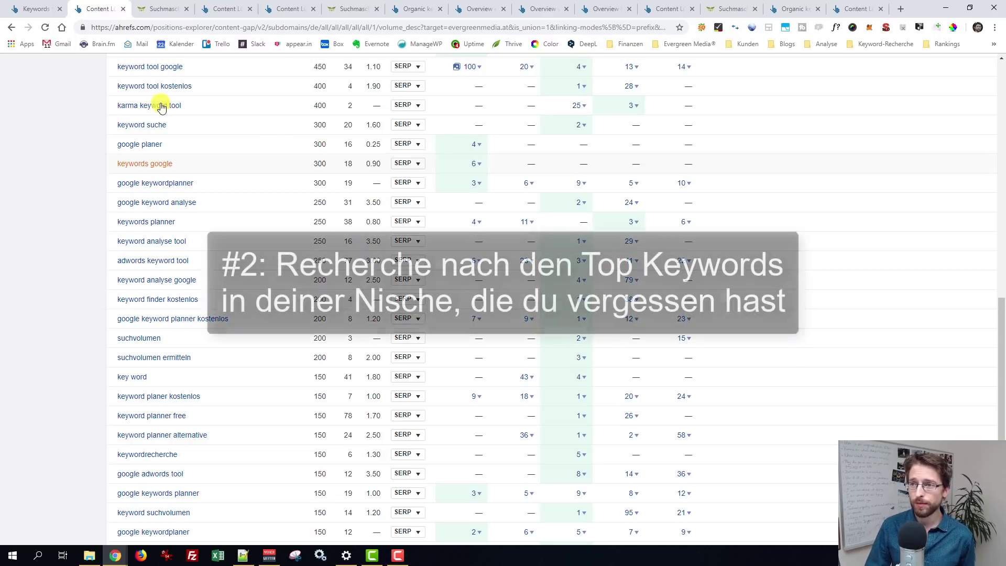
# - Switch to the open Content Lücke report that compares evergreenmedia.at with seven competitor domains such as farbentour.de and sistrix.de
pyautogui.click(203, 9)
pyautogui.click(281, 29)
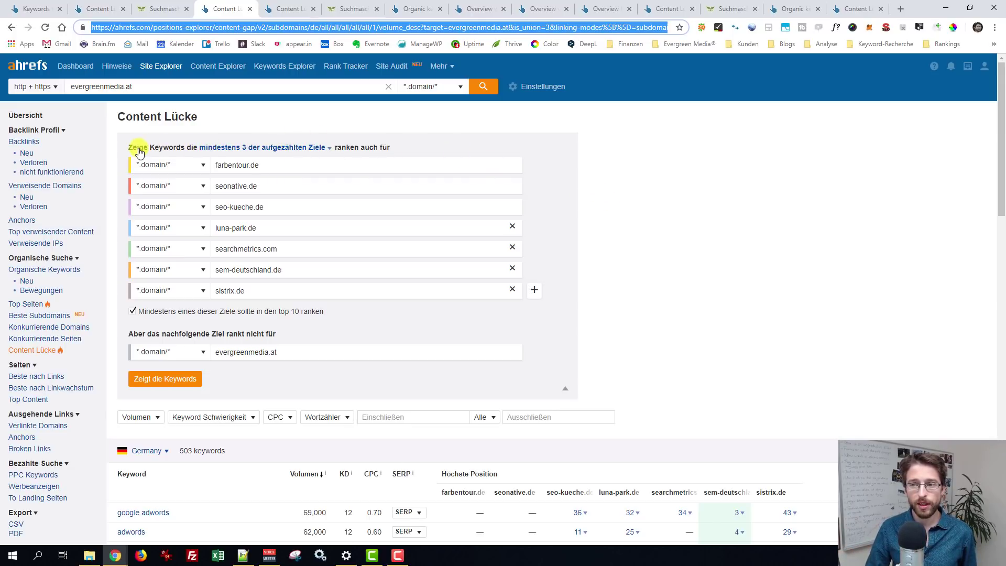
# - Try the target condition "jedes dieser Ziele" and set it back to "mindestens eines dieser Ziele"
pyautogui.click(228, 148)
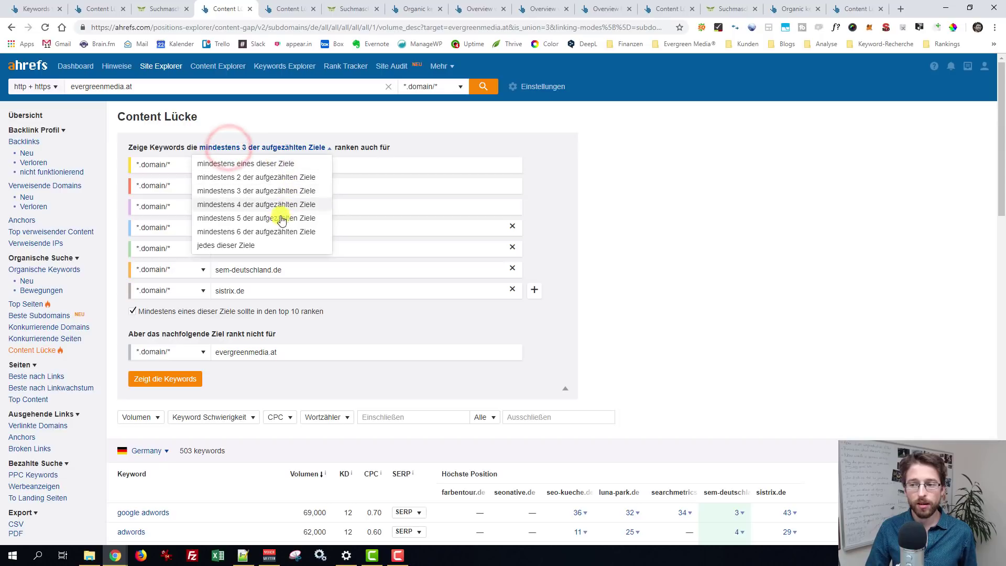
pyautogui.click(265, 163)
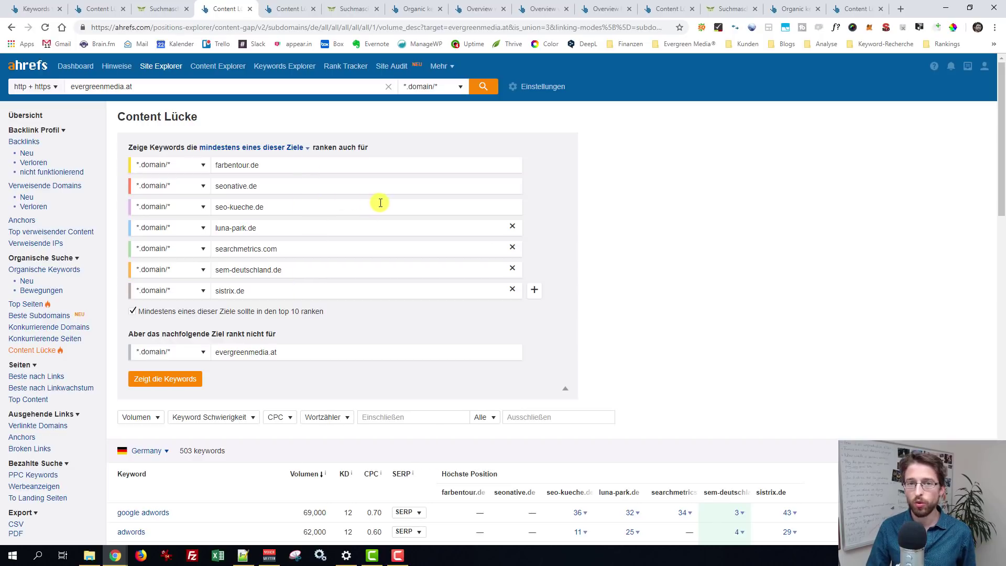
pyautogui.click(281, 148)
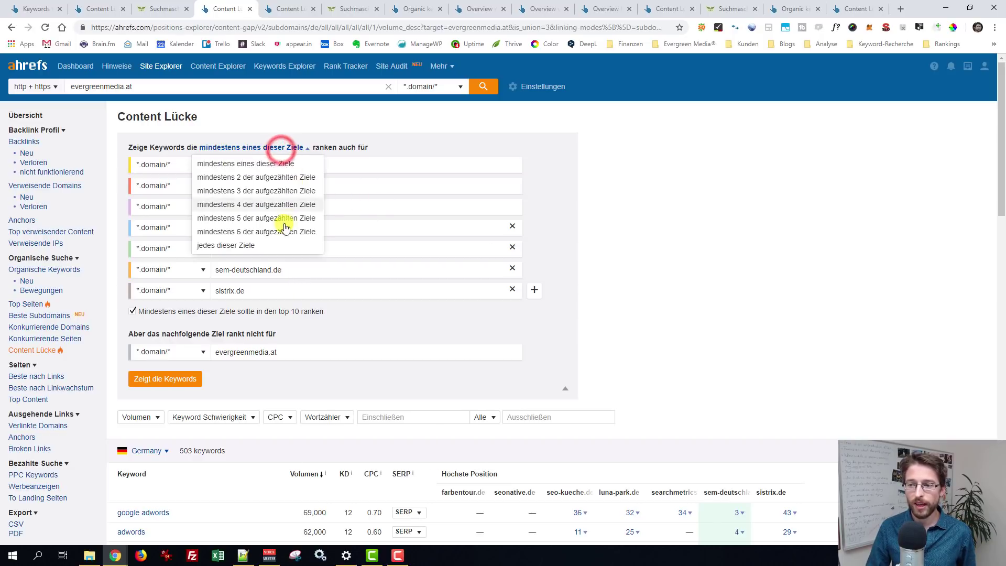
pyautogui.click(255, 245)
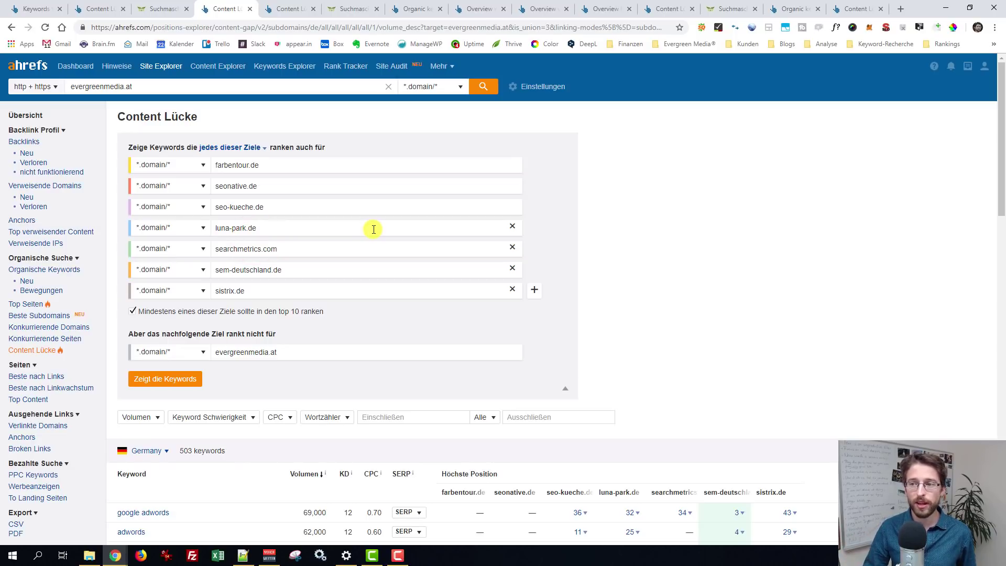
pyautogui.click(229, 147)
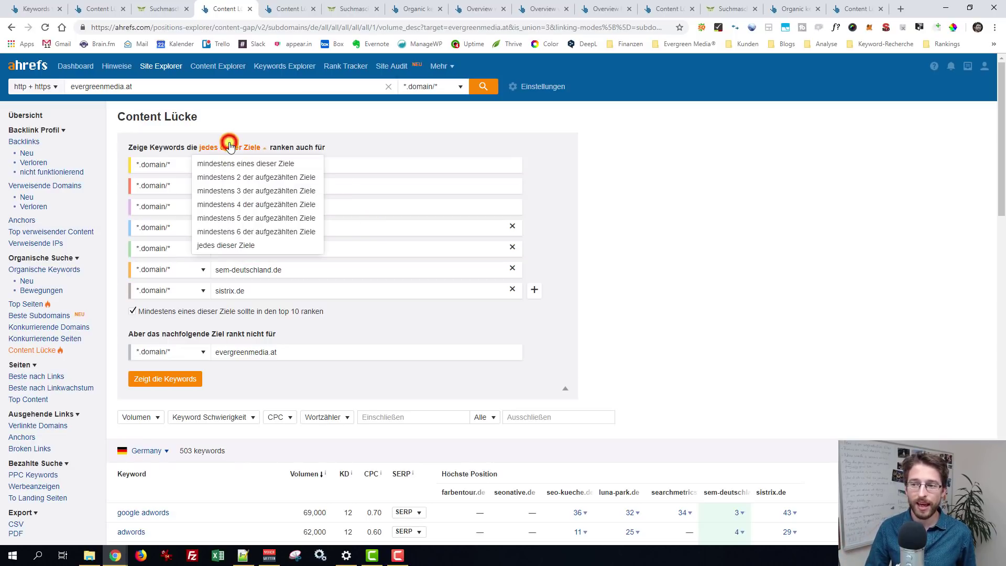
pyautogui.click(255, 162)
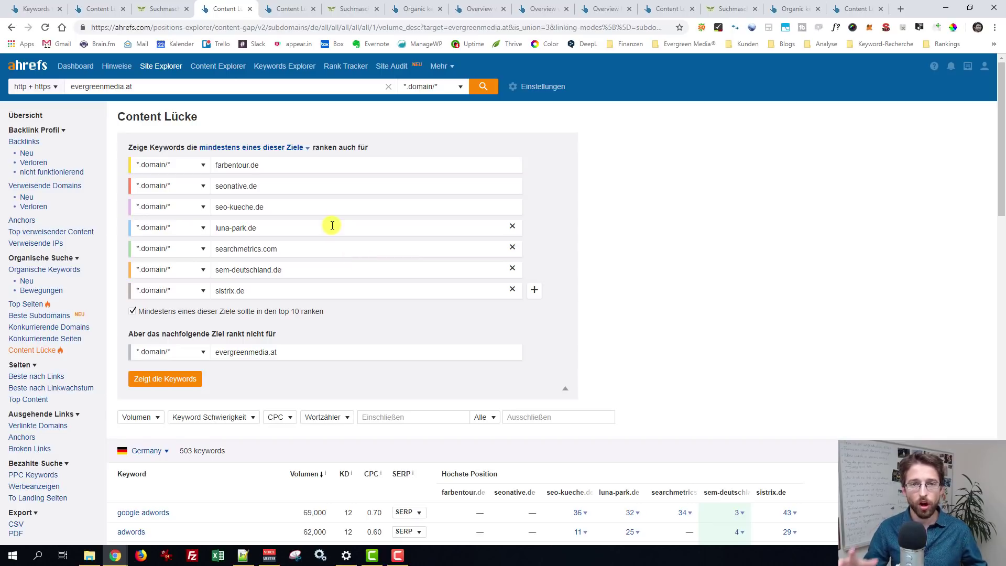
# - Set the report's target condition to "jedes dieser Ziele"
pyautogui.click(270, 146)
pyautogui.click(284, 245)
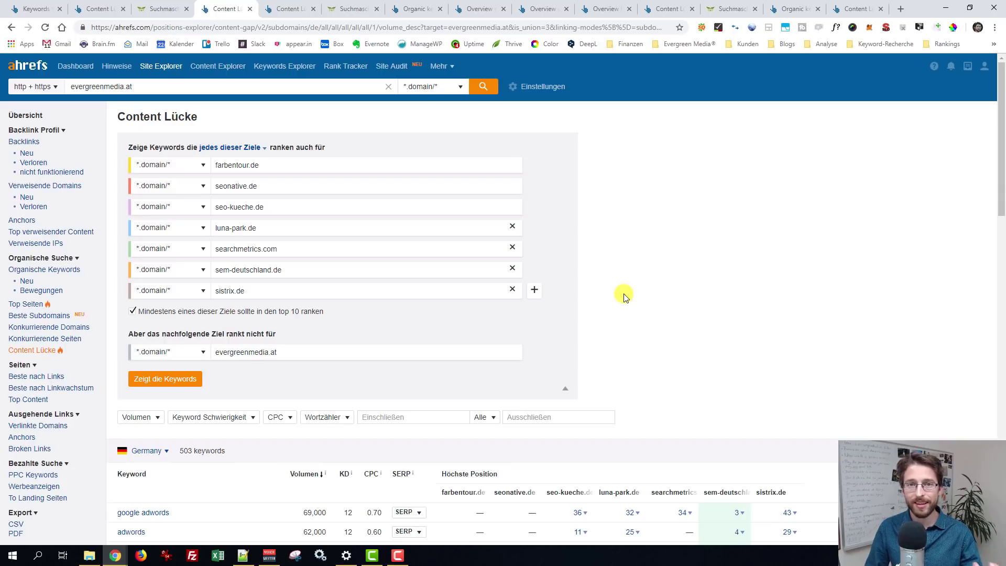
pyautogui.scroll(-2, 623, 293)
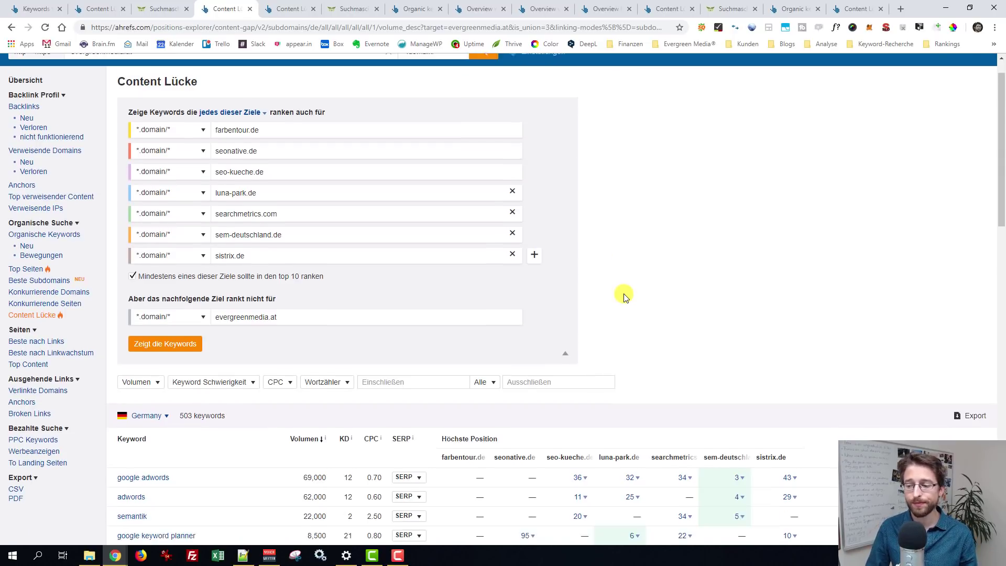
pyautogui.scroll(2, 624, 292)
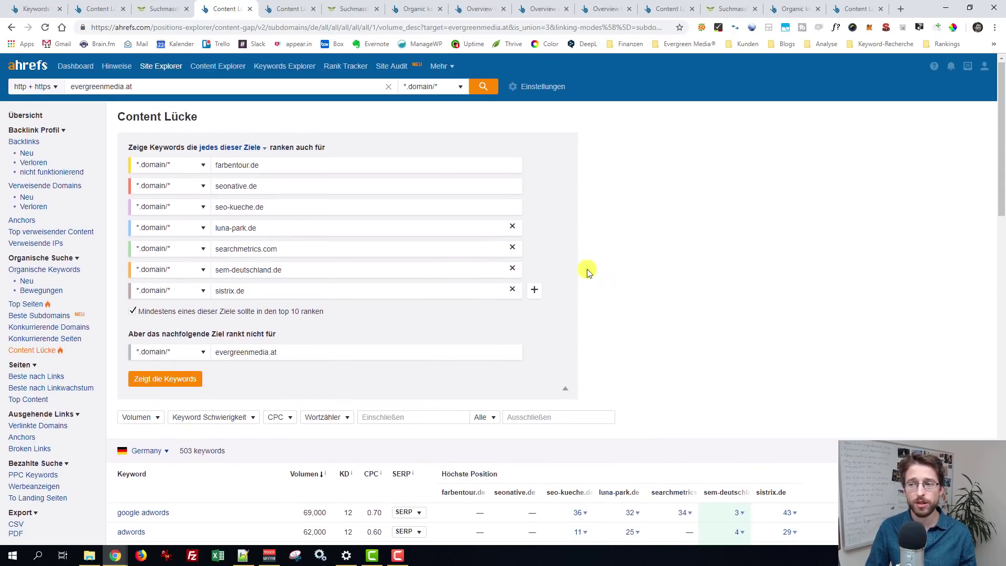
pyautogui.click(253, 148)
pyautogui.click(264, 242)
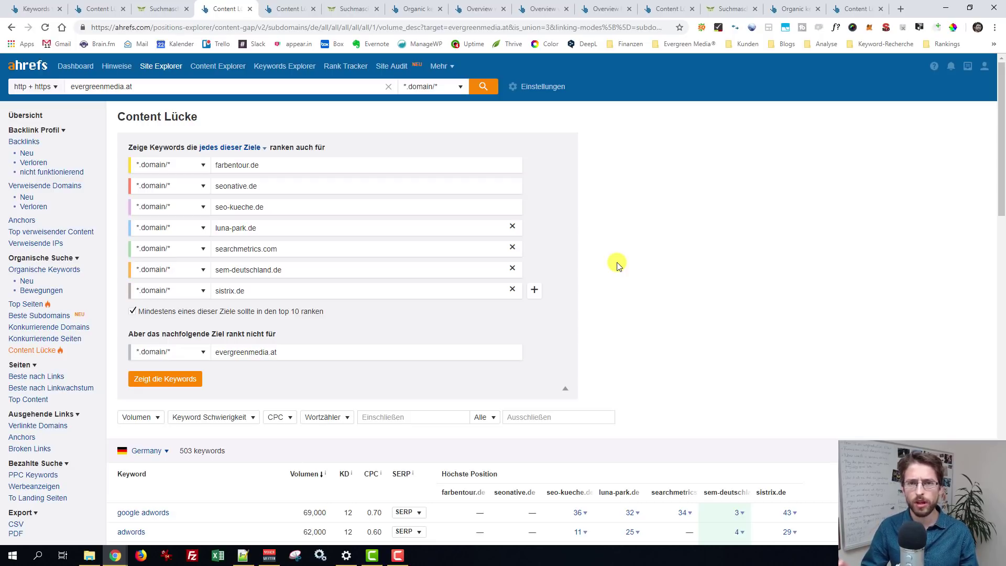
# - Set the report's target condition to "mindestens 3 der aufgezählten Ziele"
pyautogui.click(240, 146)
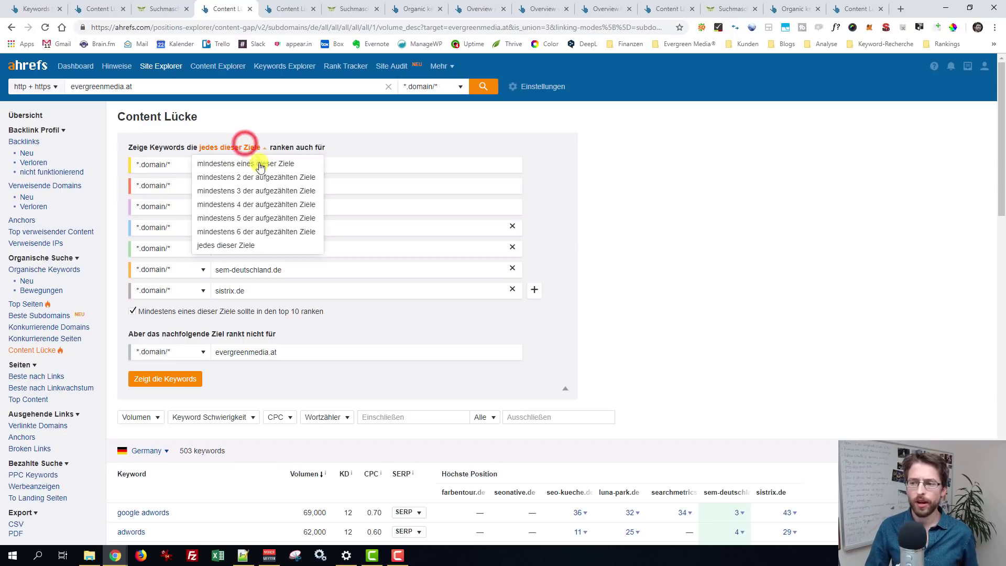
pyautogui.click(268, 193)
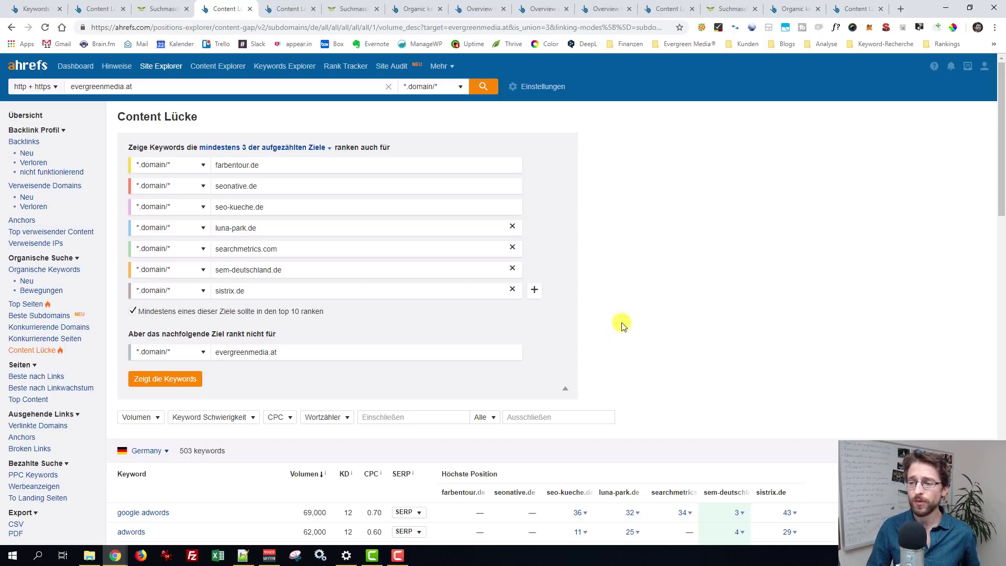
# - Examine the first page of Germany keywords that the competitor domains rank for and evergreenmedia.at does not, comparing volumes and positions
pyautogui.scroll(-1, 639, 314)
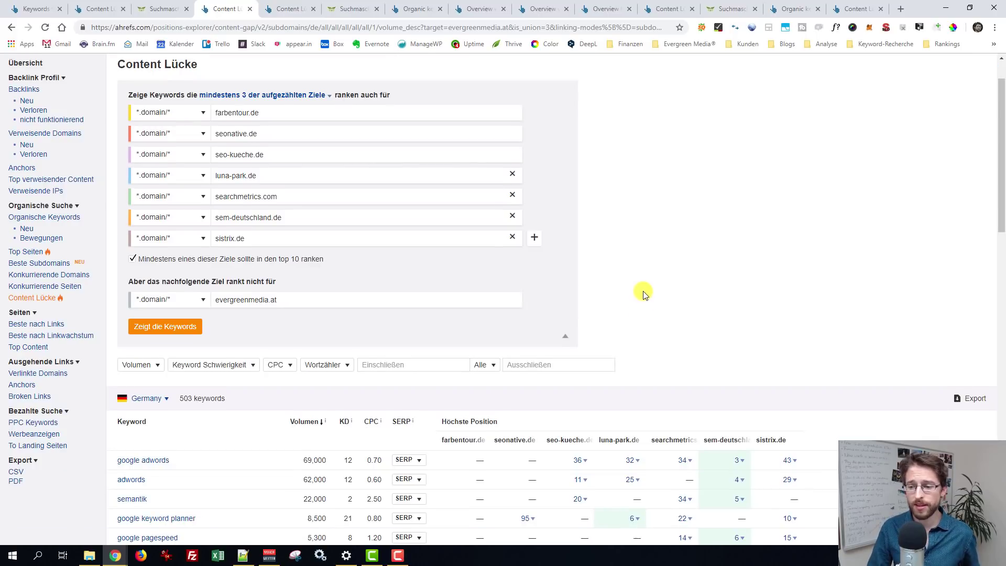
pyautogui.scroll(-3, 645, 294)
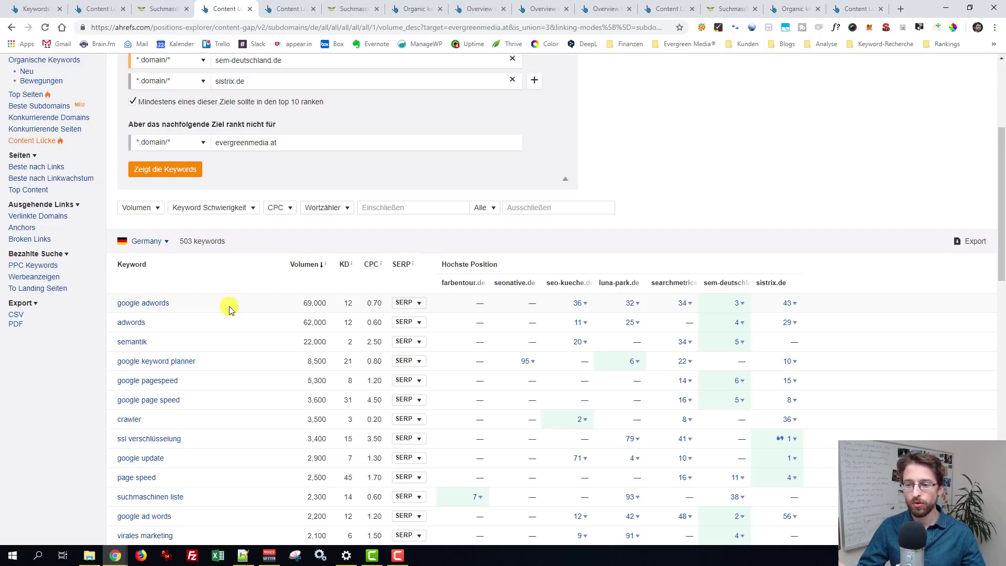
pyautogui.scroll(-12, 241, 308)
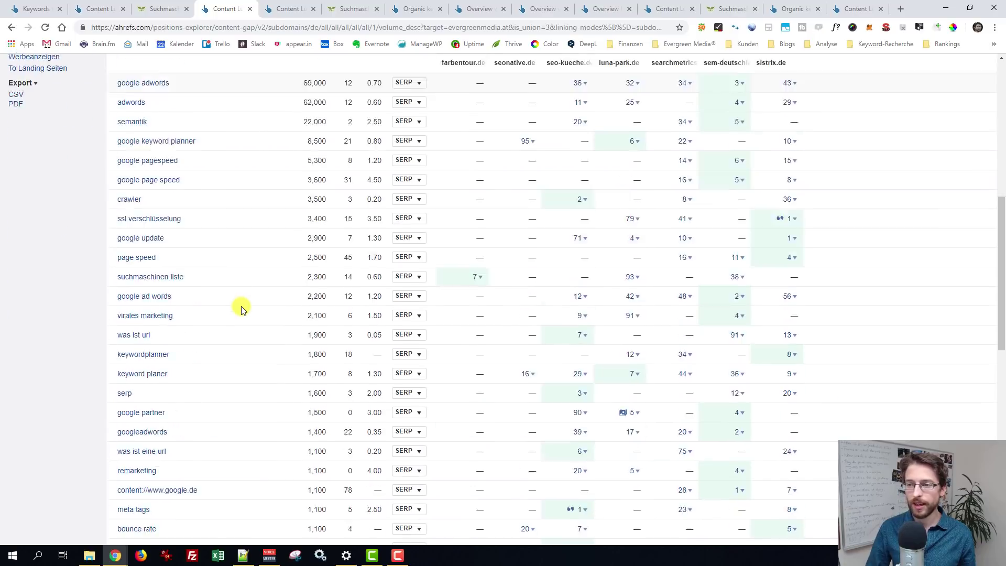
pyautogui.scroll(10, 242, 310)
pyautogui.scroll(6, 241, 307)
pyautogui.scroll(-5, 241, 306)
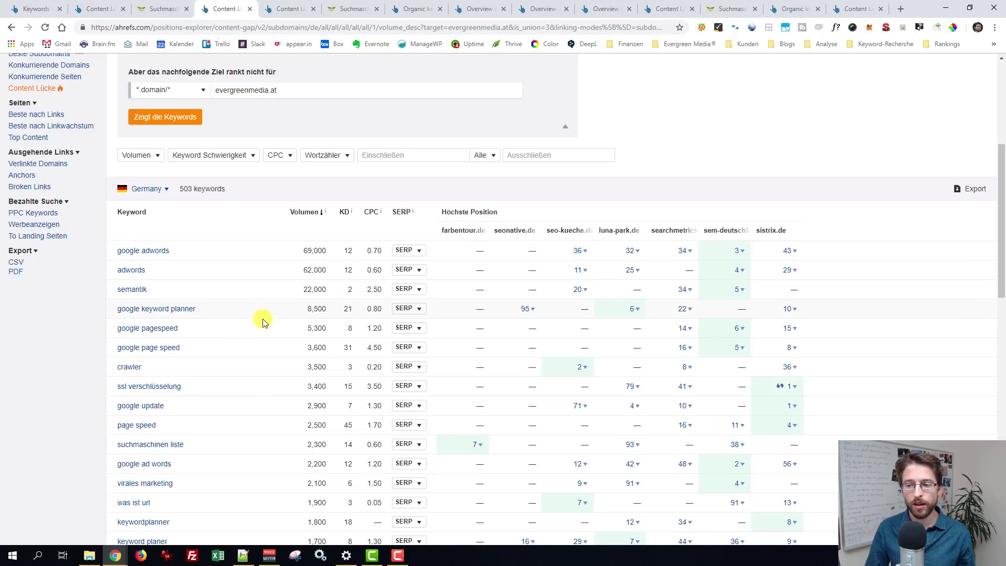
pyautogui.scroll(-3, 234, 335)
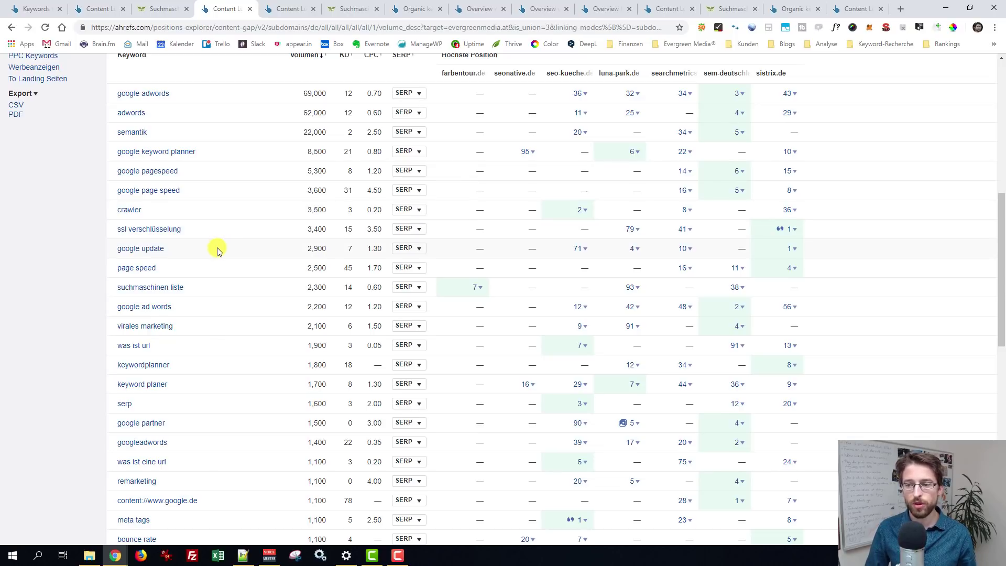
pyautogui.scroll(-2, 217, 254)
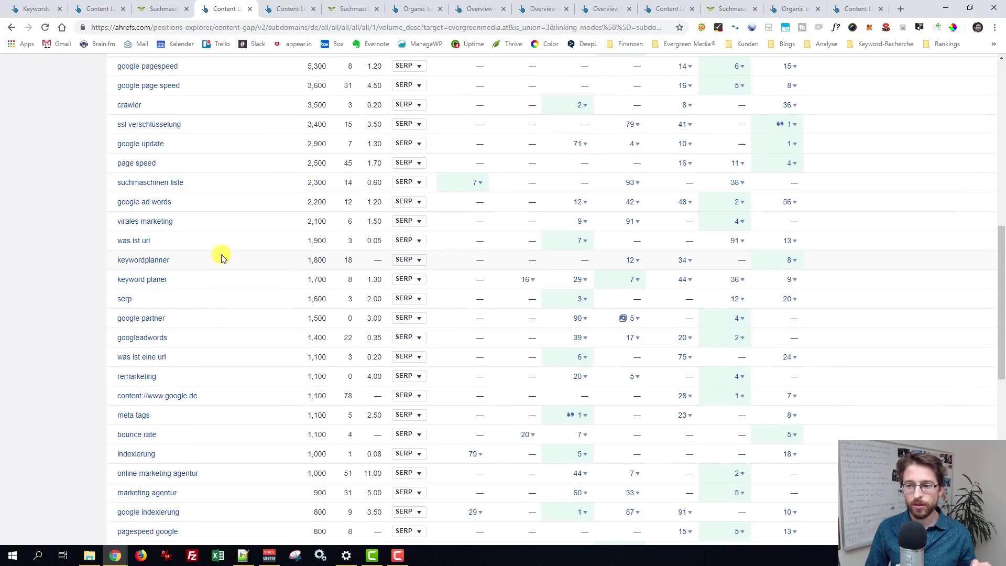
pyautogui.scroll(-3, 215, 265)
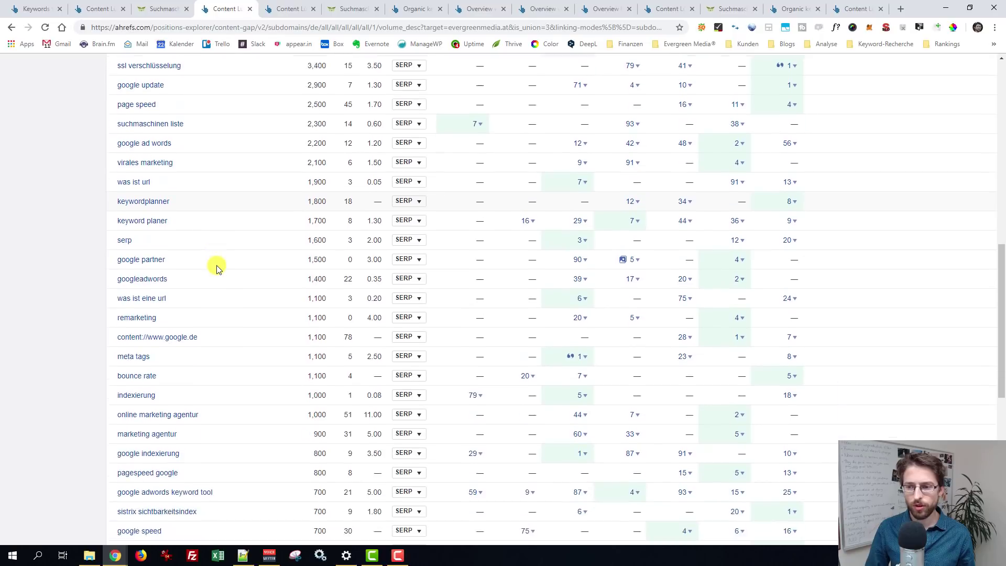
pyautogui.scroll(-2, 216, 265)
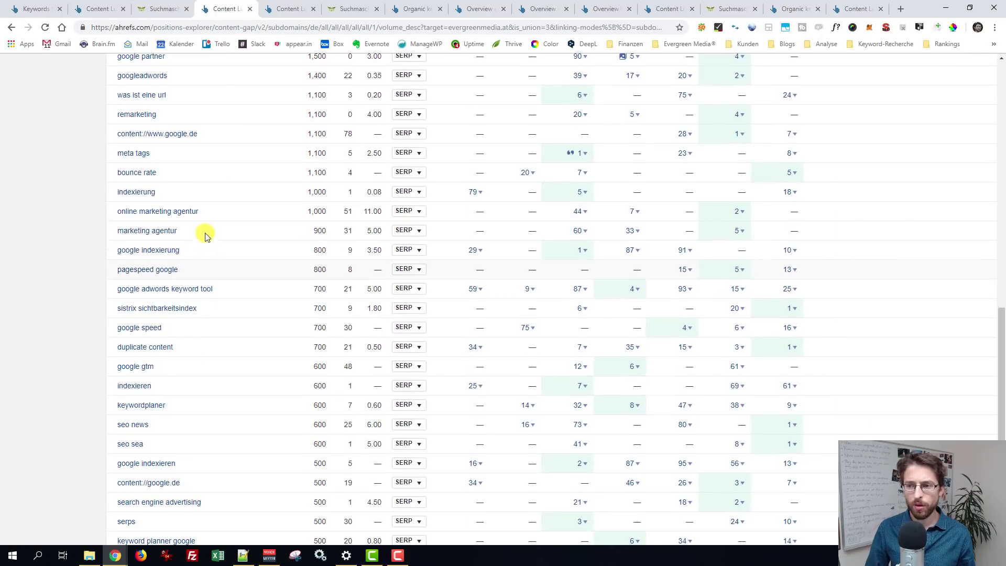
pyautogui.scroll(-1, 226, 234)
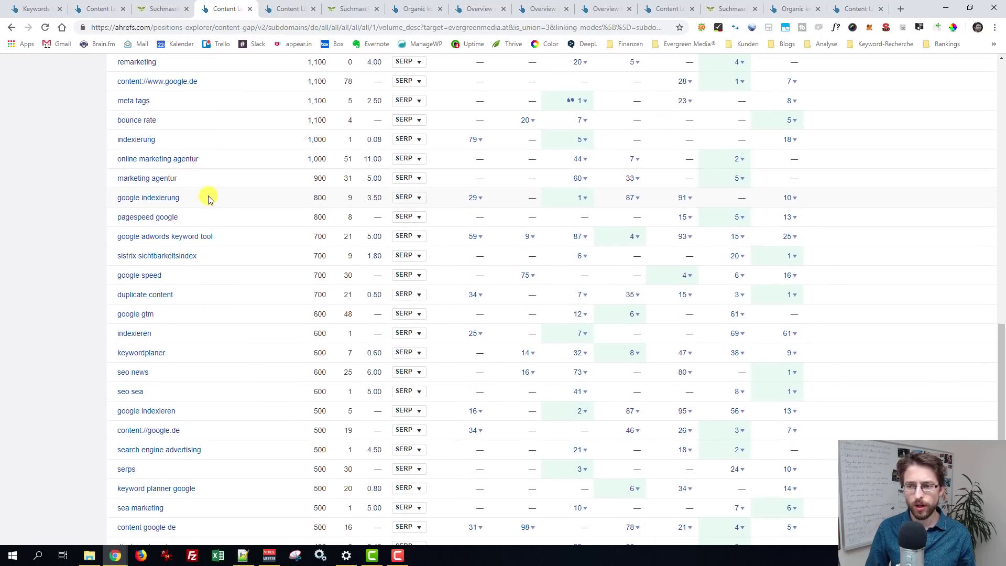
pyautogui.scroll(-3, 233, 237)
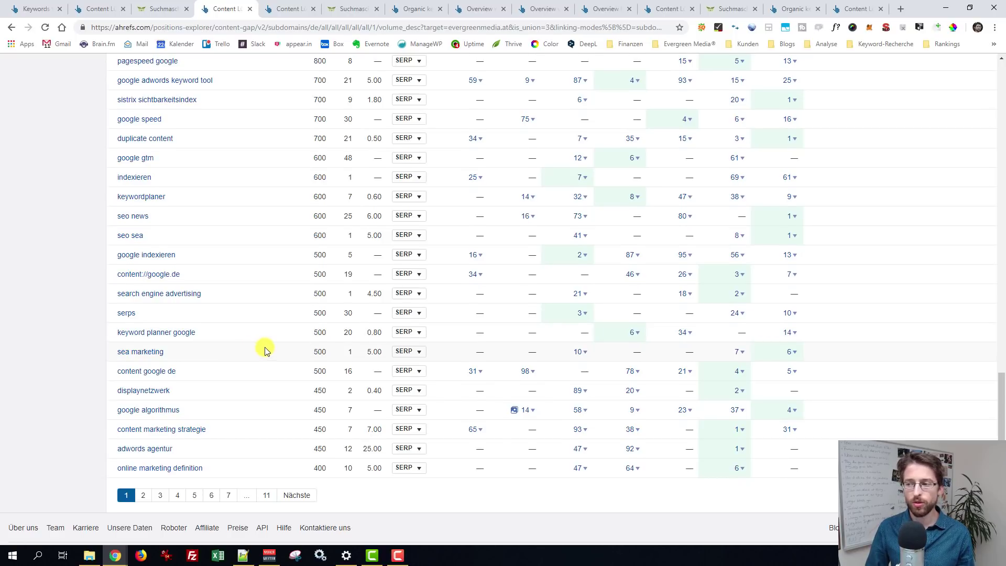
pyautogui.scroll(15, 262, 349)
pyautogui.scroll(2, 264, 350)
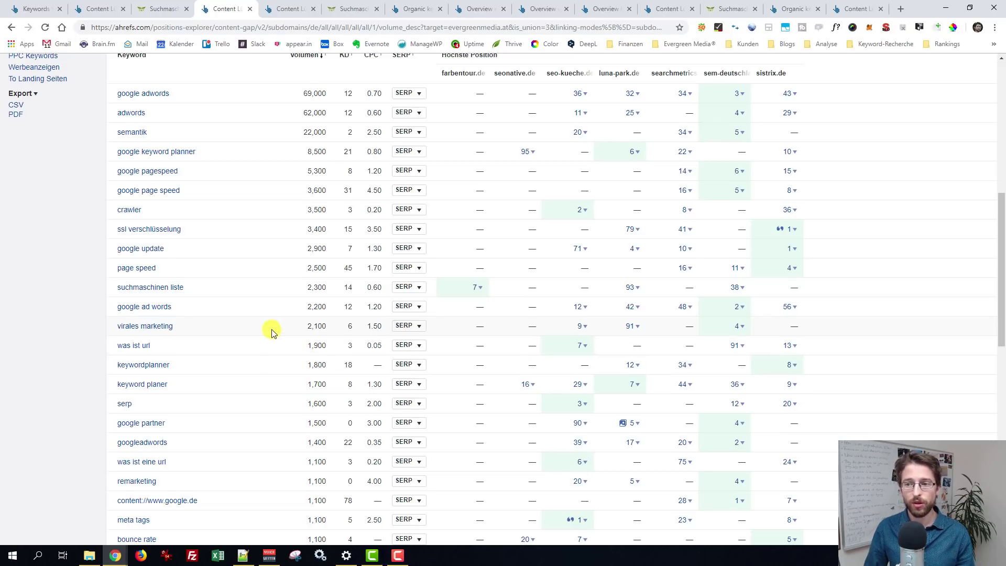
pyautogui.scroll(7, 266, 169)
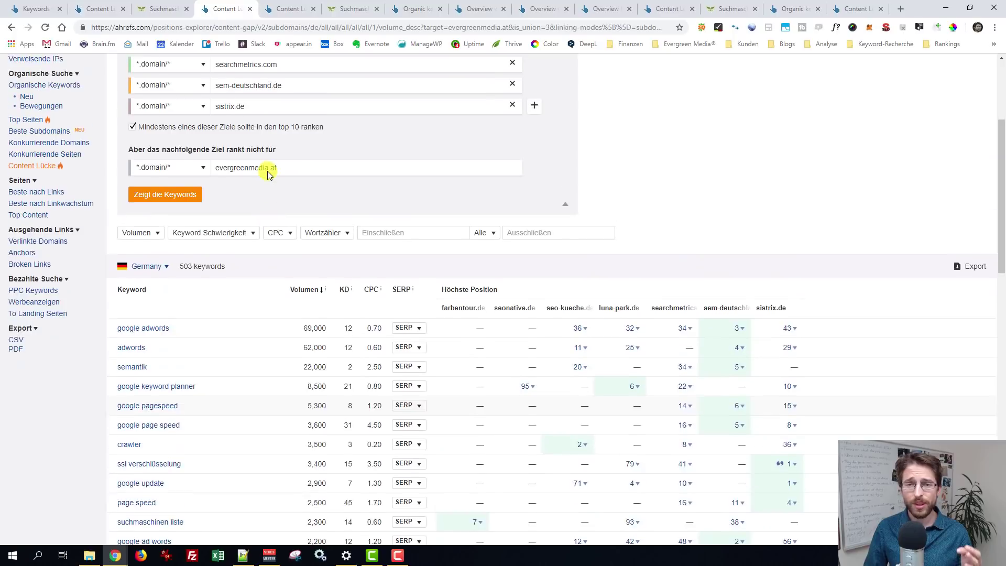
# - Switch to the Content Lücke report set to "jedes dieser Ziele" and examine the keywords shared by all seven competitor domains
pyautogui.click(277, 9)
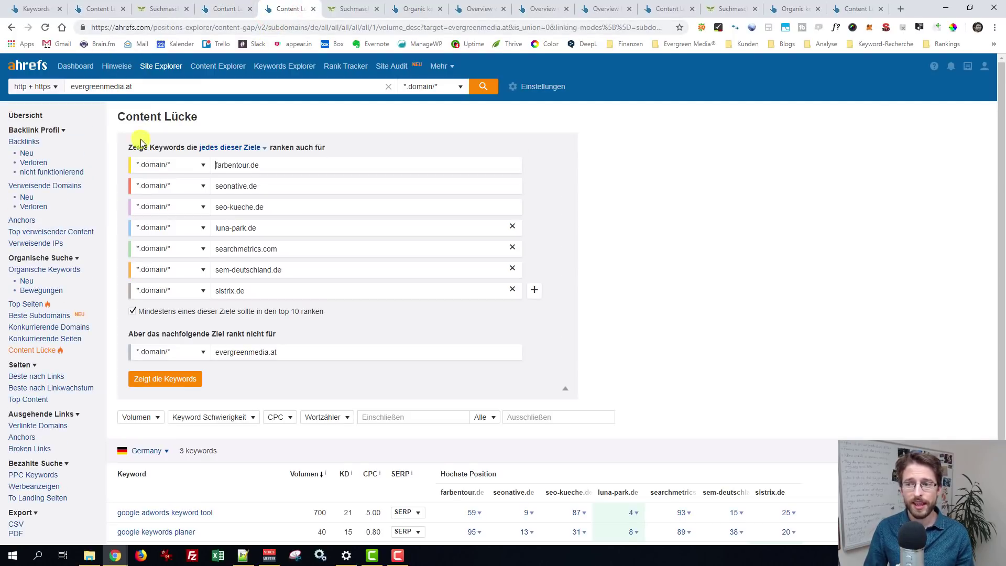
pyautogui.scroll(-2, 352, 140)
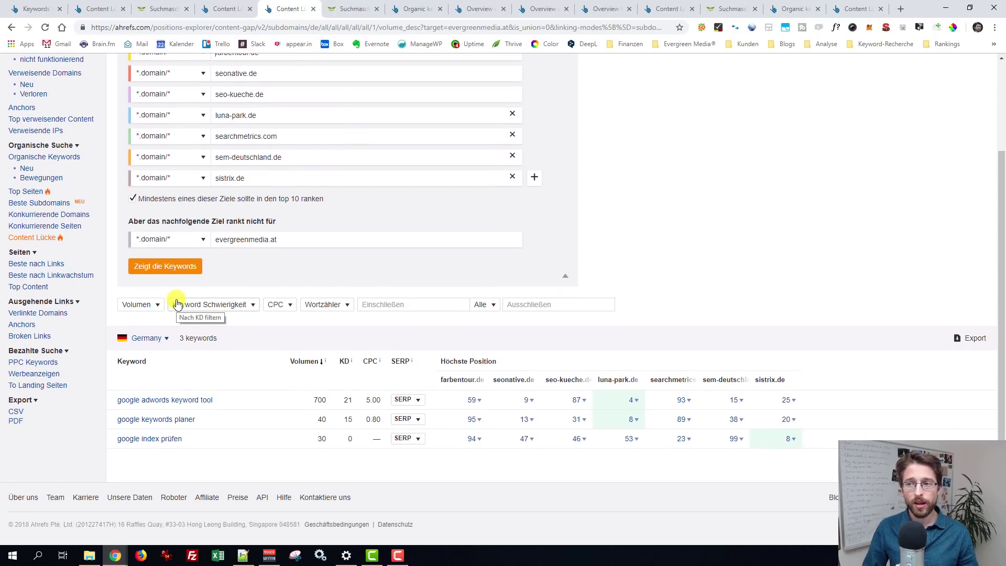
pyautogui.scroll(2, 208, 302)
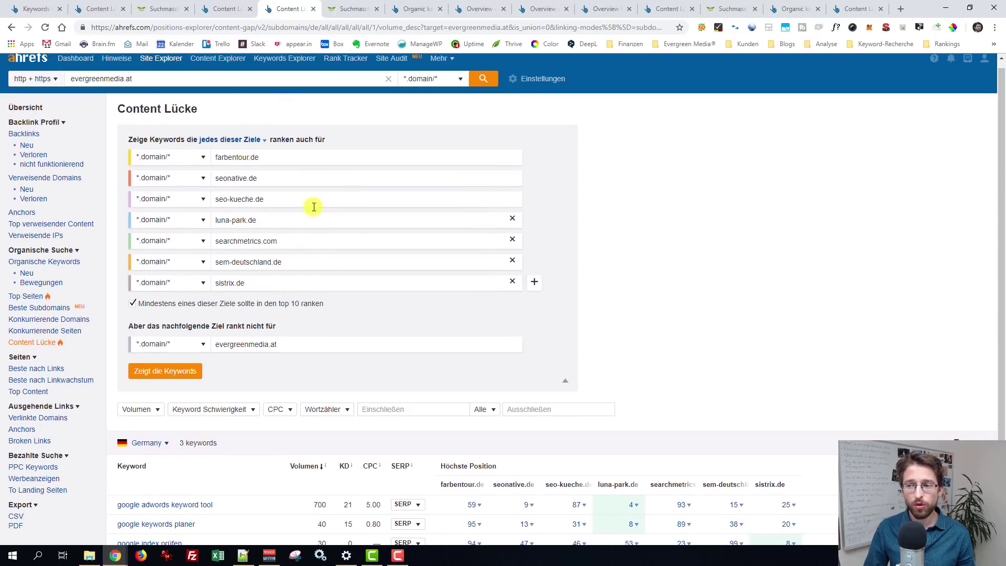
pyautogui.scroll(-1, 409, 227)
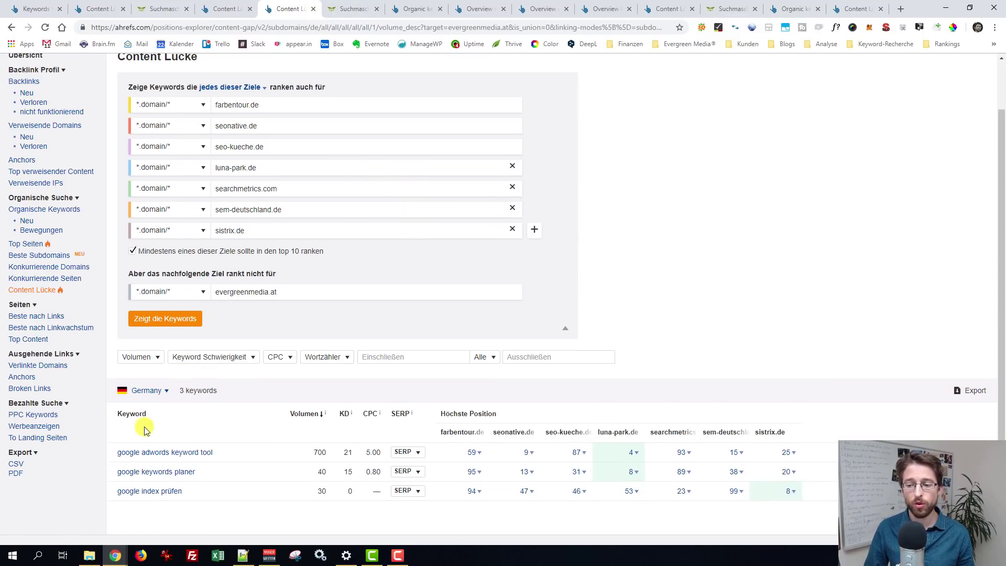